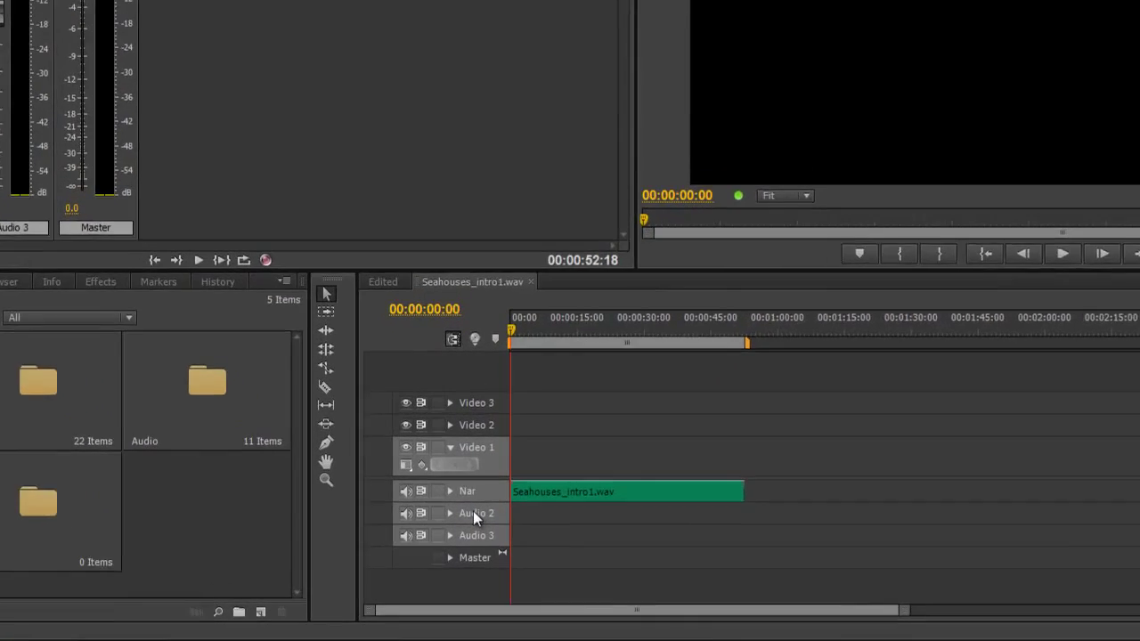
# Step: Add one audio track after Audio 3 and zero video tracks from the Audio 2 header
pyautogui.rightClick(462, 537)
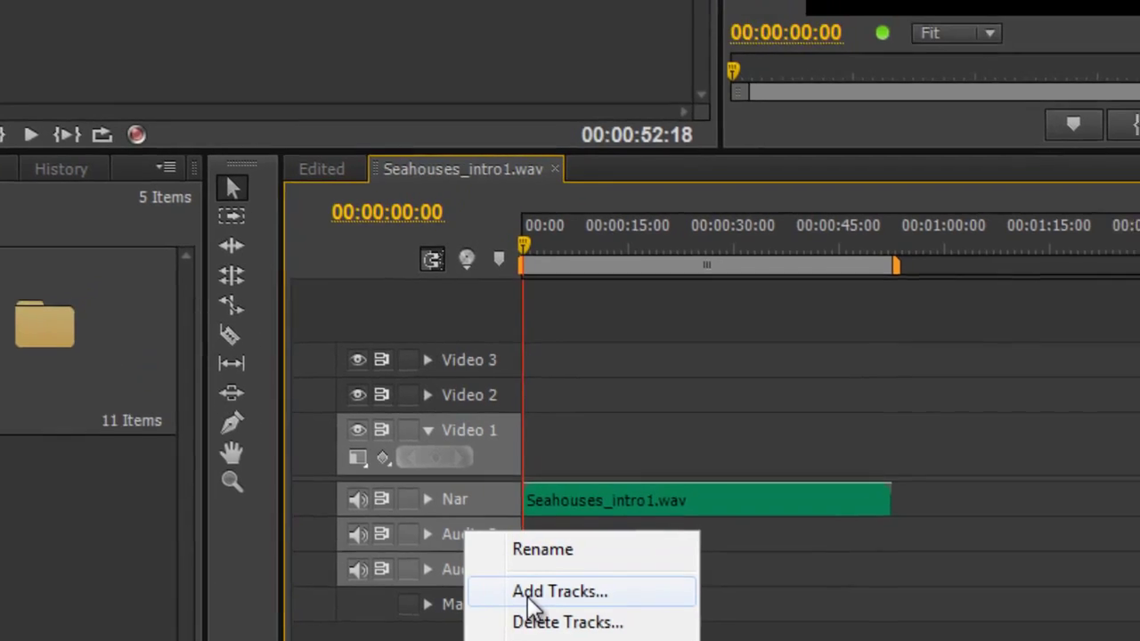
pyautogui.click(561, 529)
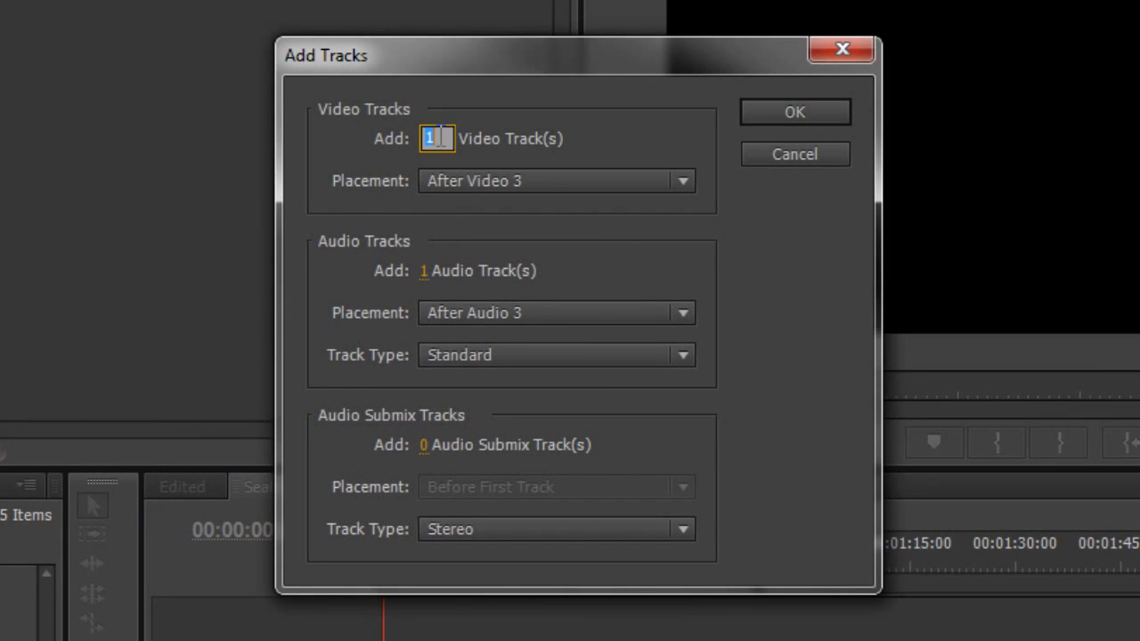
pyautogui.write('0')
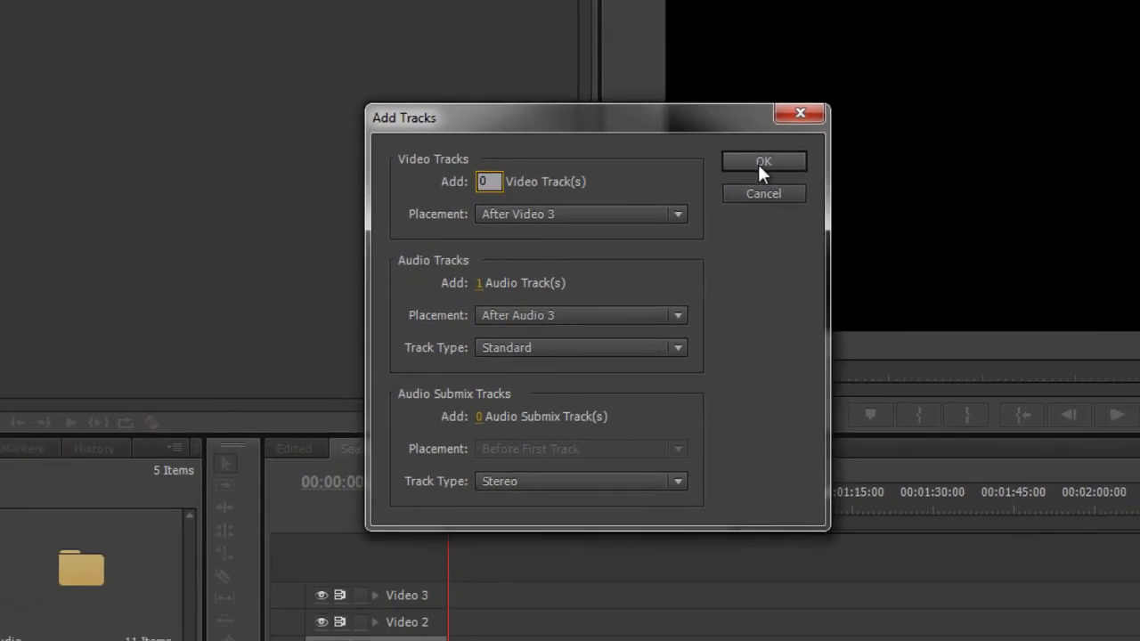
pyautogui.click(794, 112)
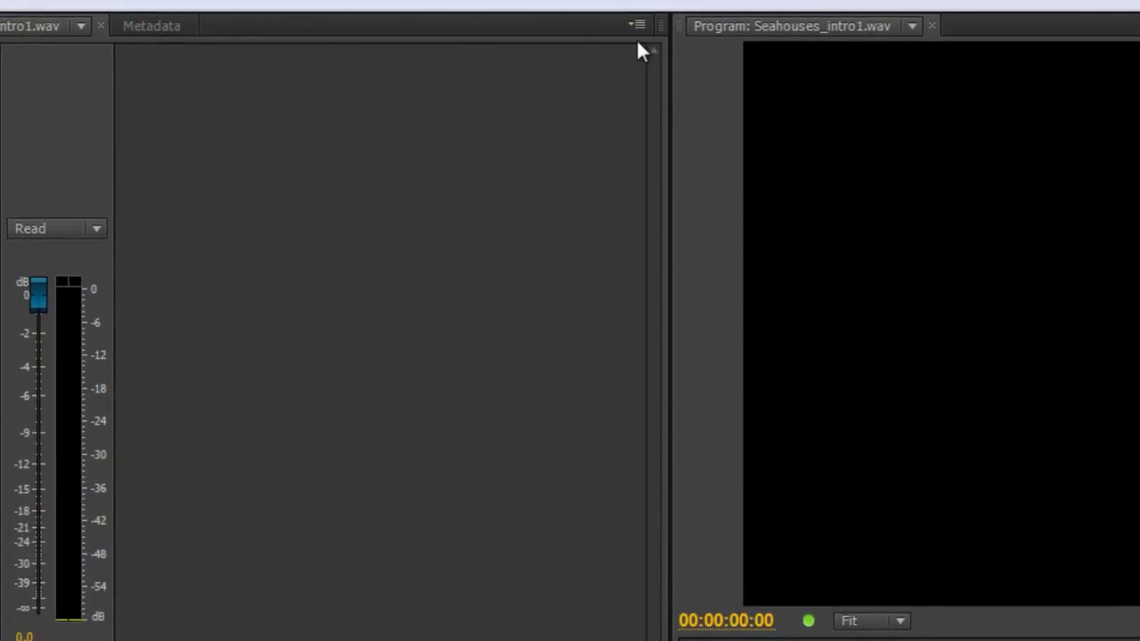
# Step: Hide the Nar track in the Audio Mixer through Show/Hide Tracks
pyautogui.click(649, 29)
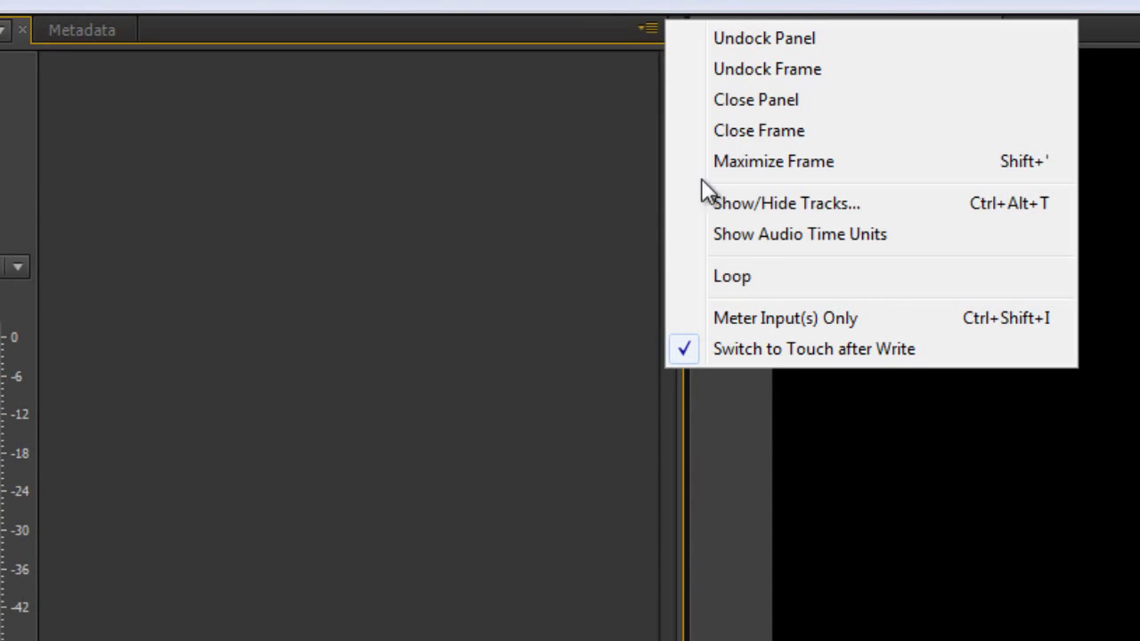
pyautogui.click(756, 214)
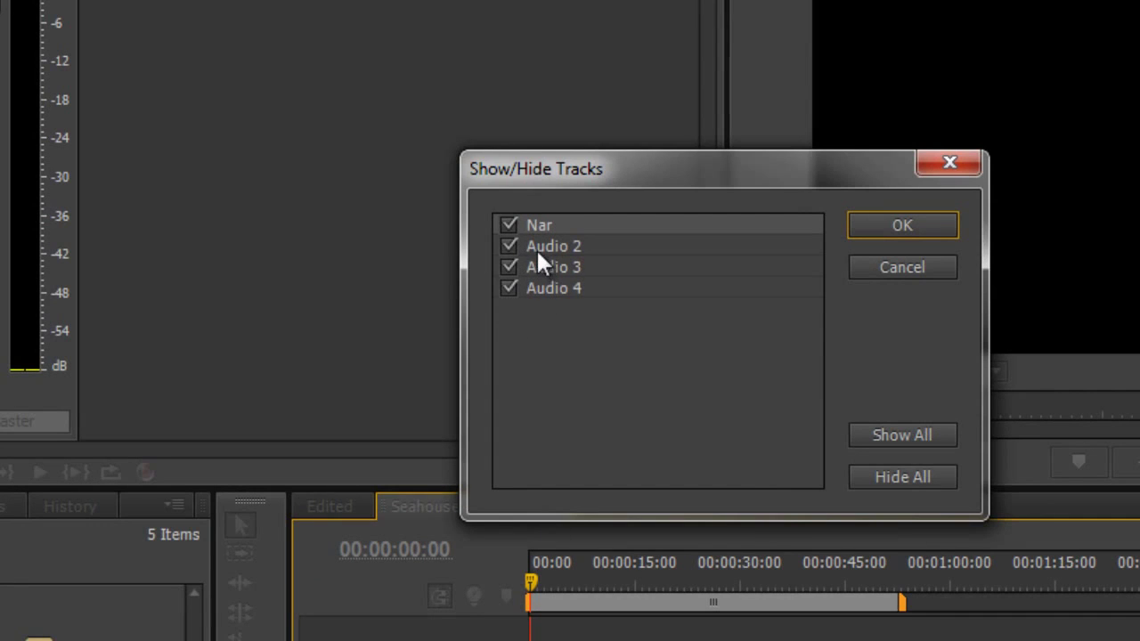
pyautogui.click(508, 223)
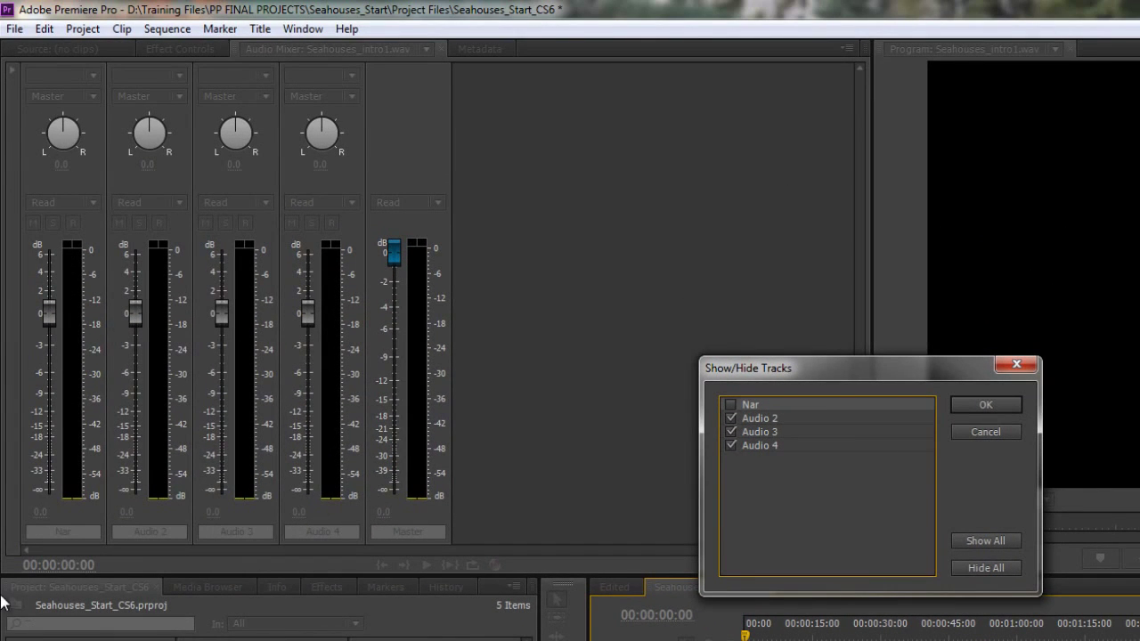
pyautogui.click(993, 400)
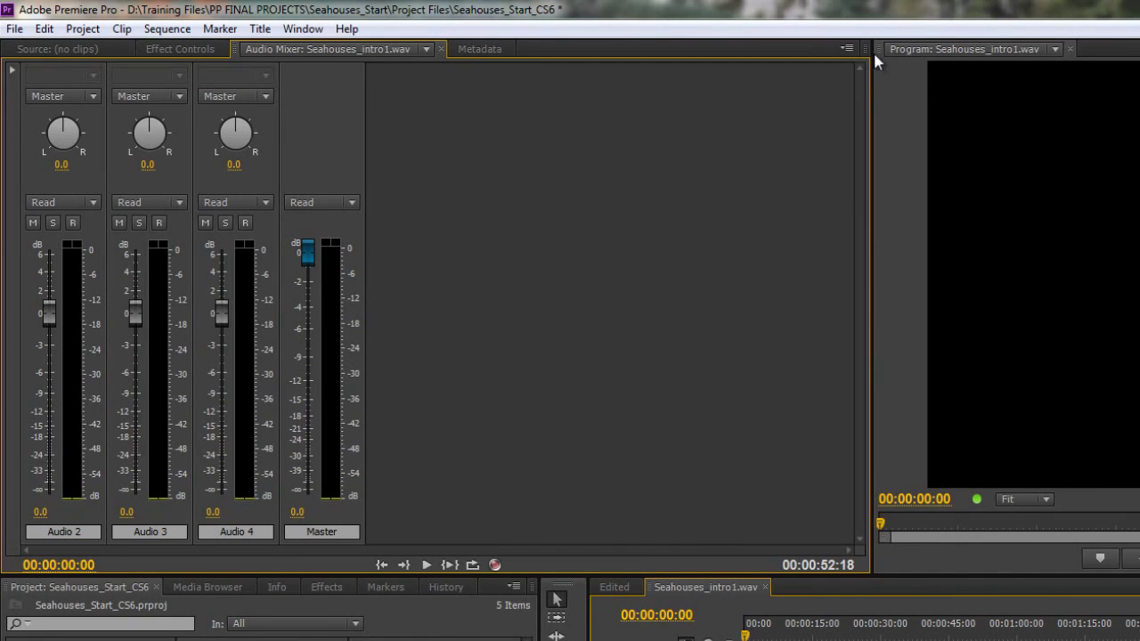
# Step: Reopen Show/Hide Tracks to confirm only Audio 2, Audio 3 and Audio 4 stay visible
pyautogui.click(849, 51)
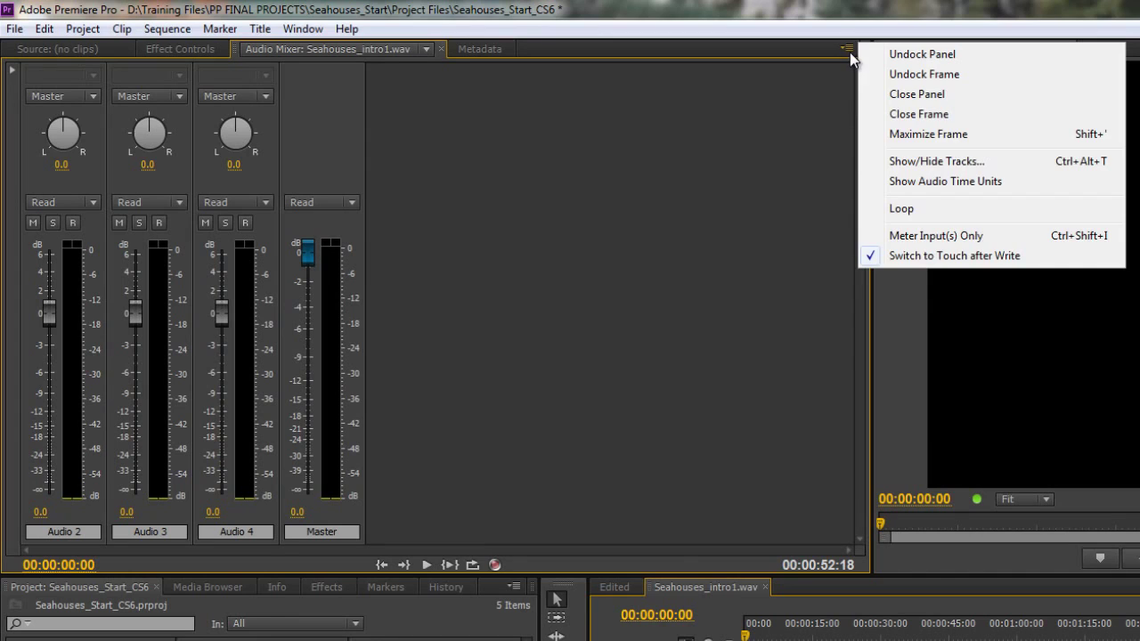
pyautogui.click(935, 161)
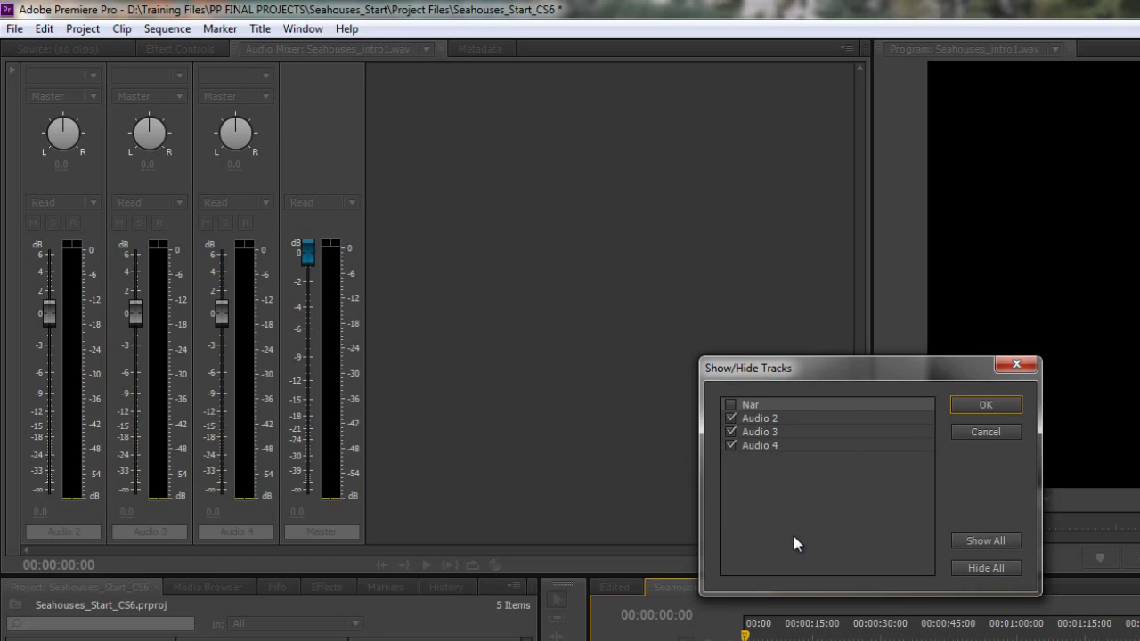
pyautogui.click(980, 412)
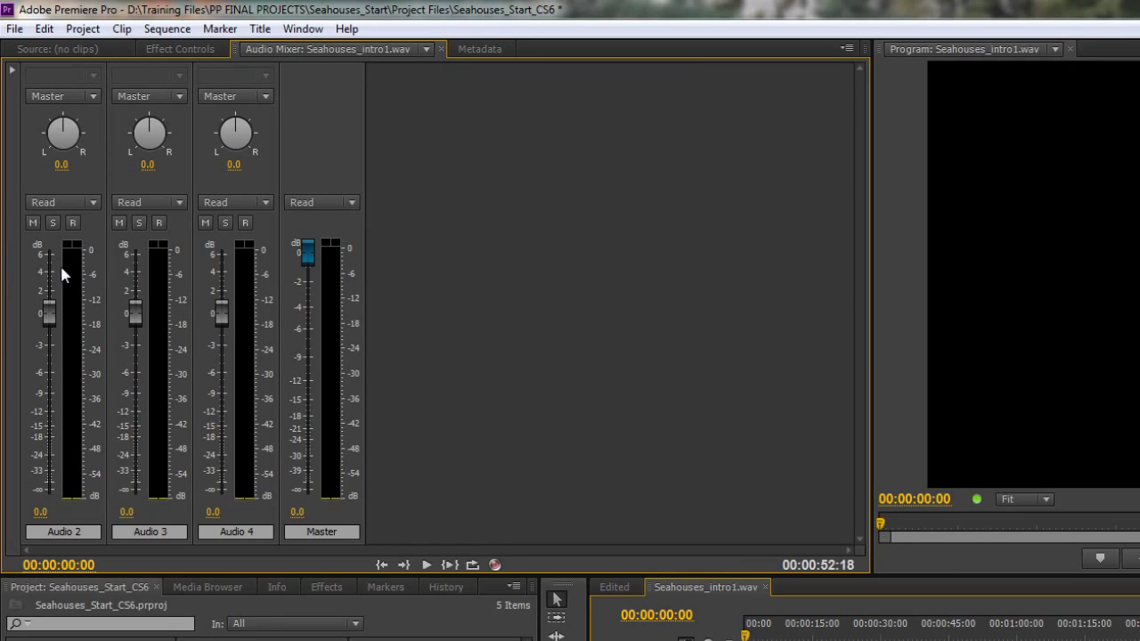
pyautogui.click(73, 224)
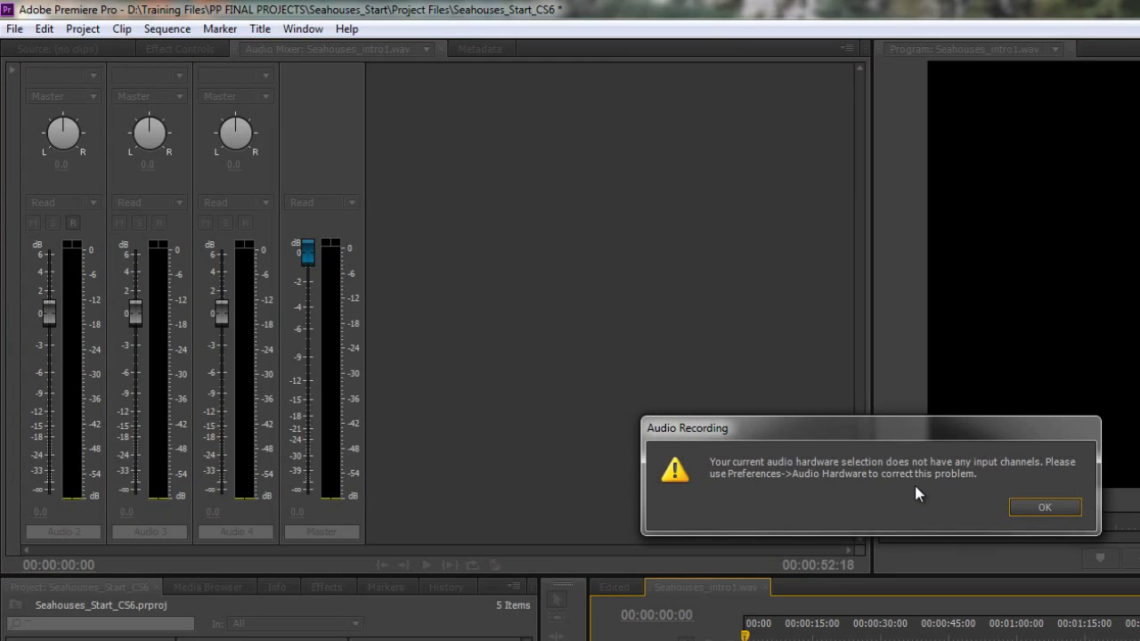
pyautogui.click(1058, 506)
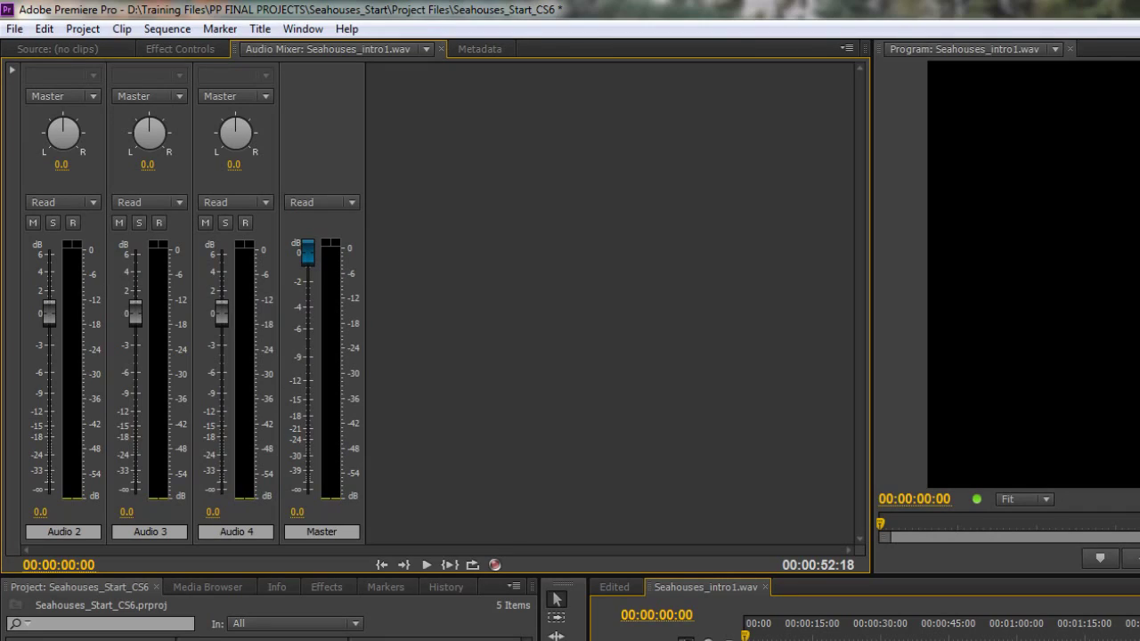
pyautogui.hotkey('alt', 'Tab')
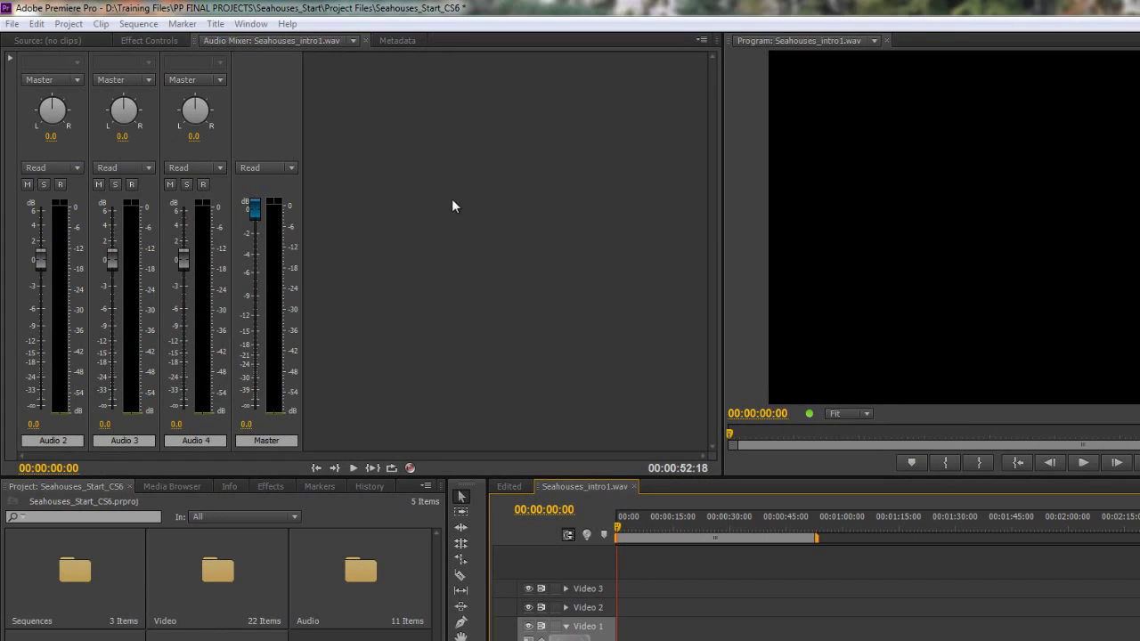
# Step: Open Edit > Preferences > Audio
pyautogui.click(36, 24)
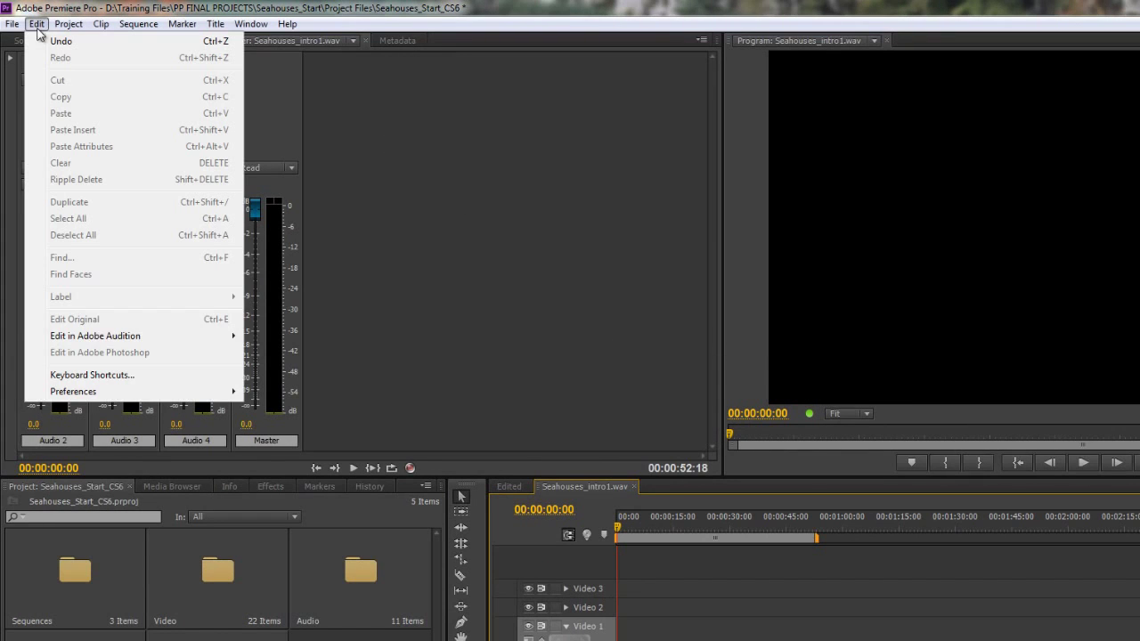
pyautogui.moveTo(113, 394)
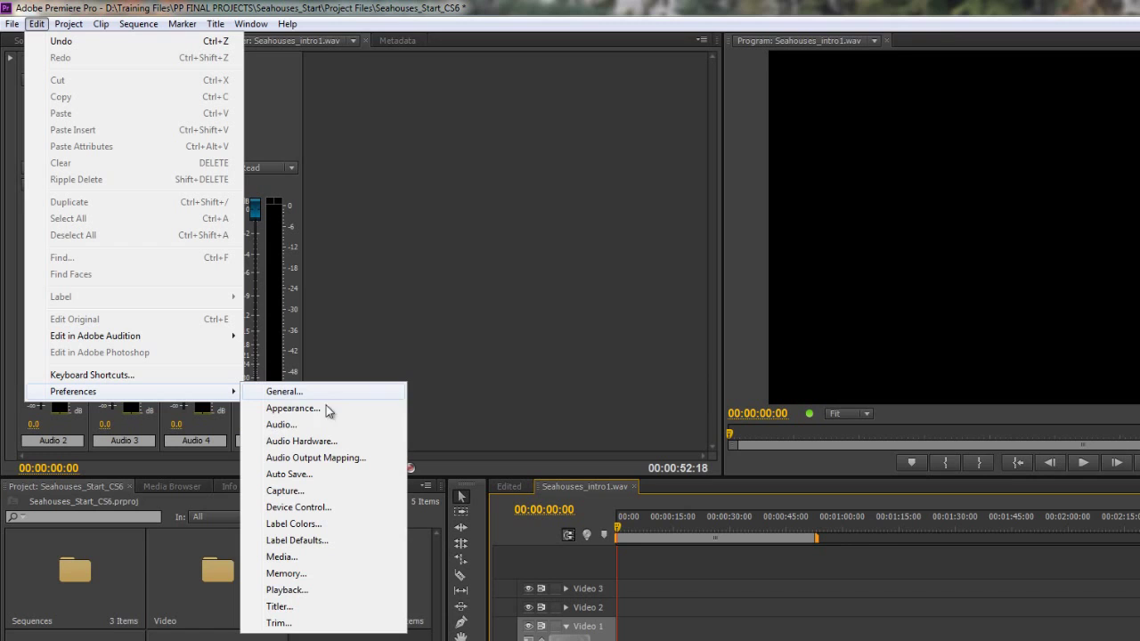
pyautogui.click(304, 424)
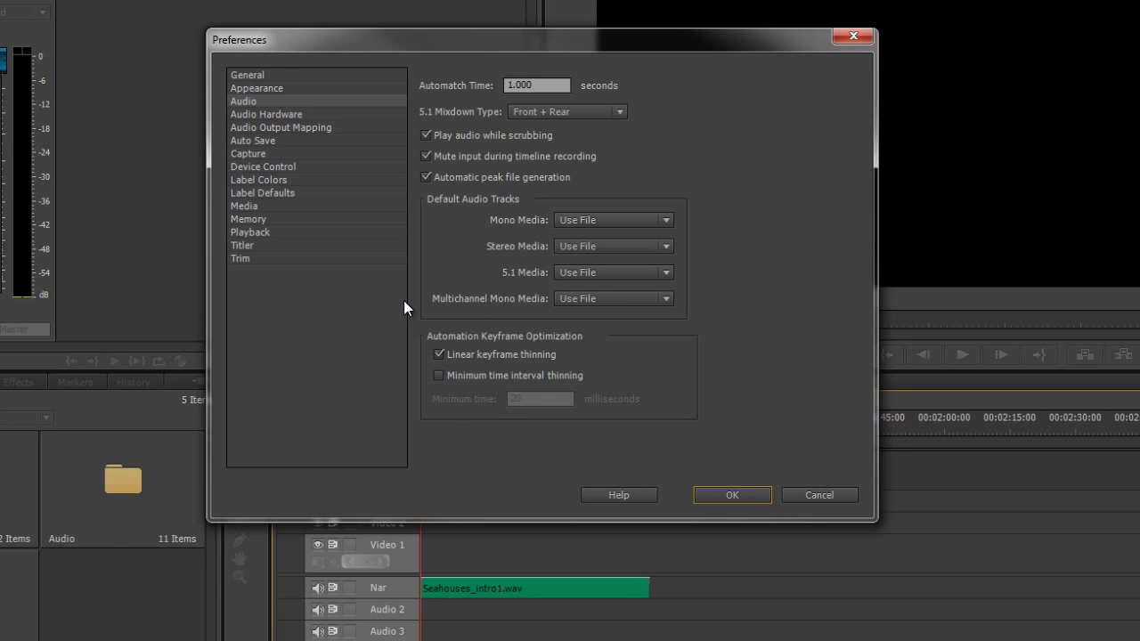
# Step: In Audio Hardware settings, keep the default device and enable External Mic as an ASIO input
pyautogui.click(266, 110)
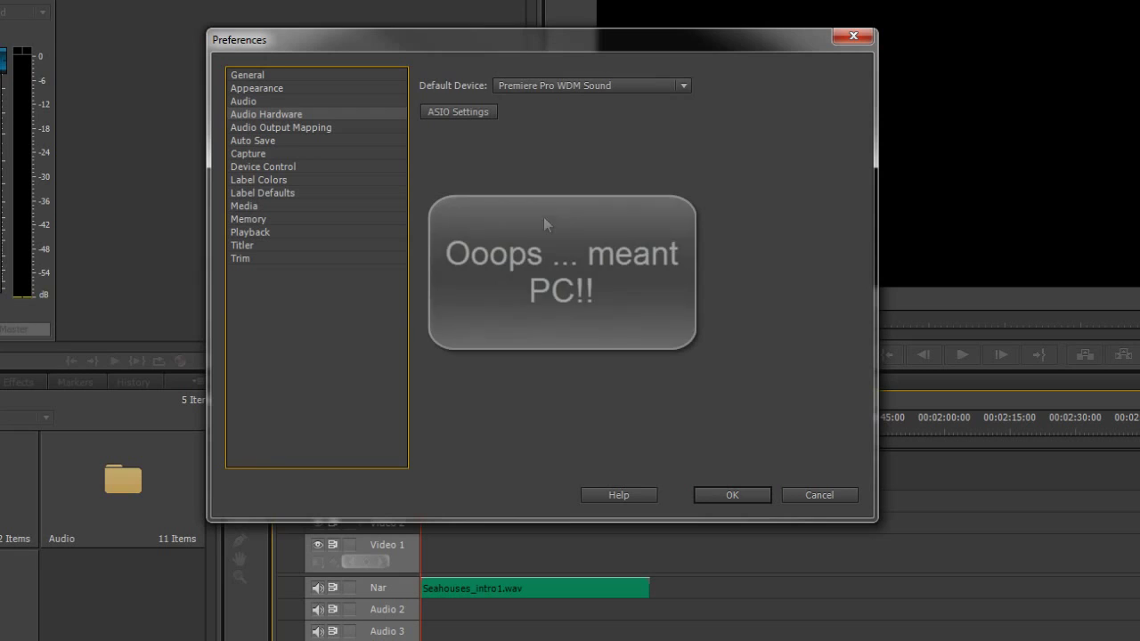
pyautogui.click(682, 86)
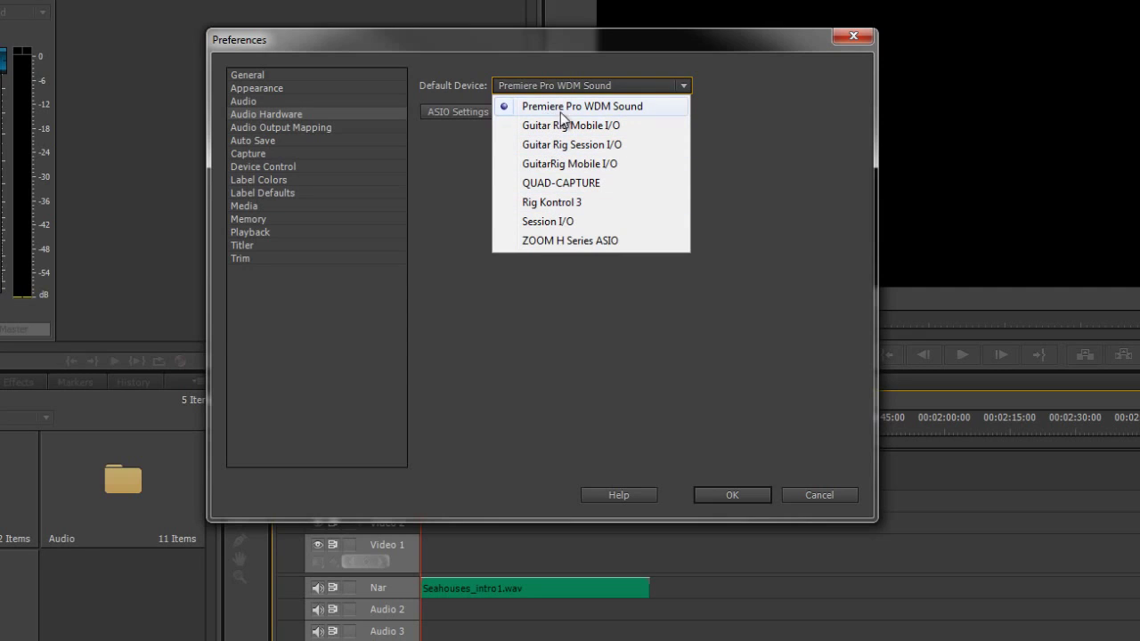
pyautogui.click(684, 86)
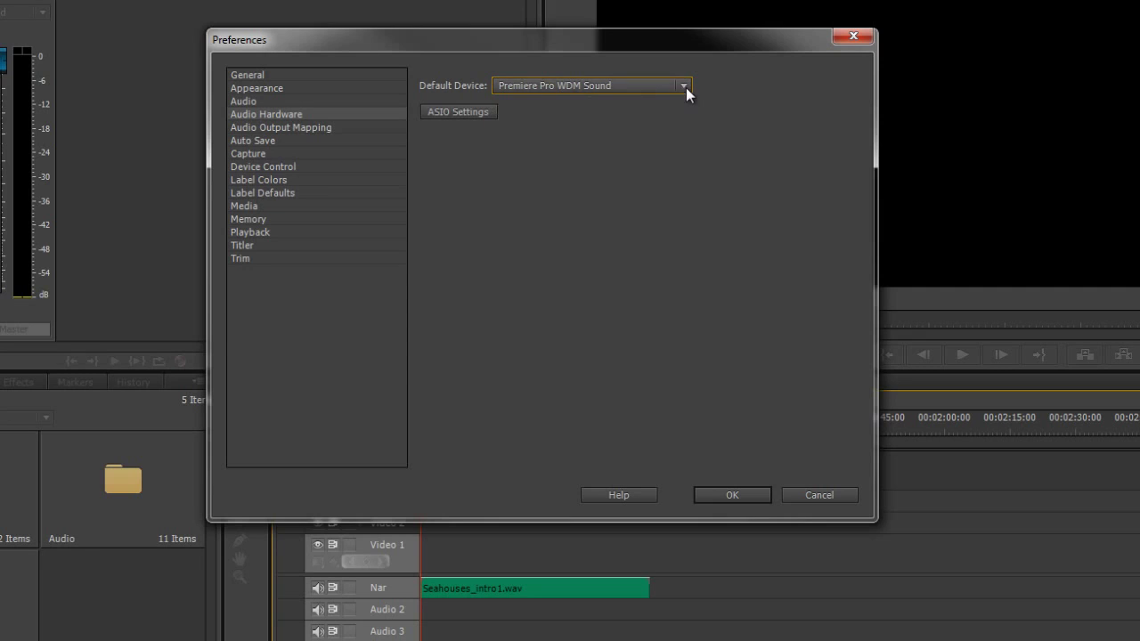
pyautogui.click(465, 116)
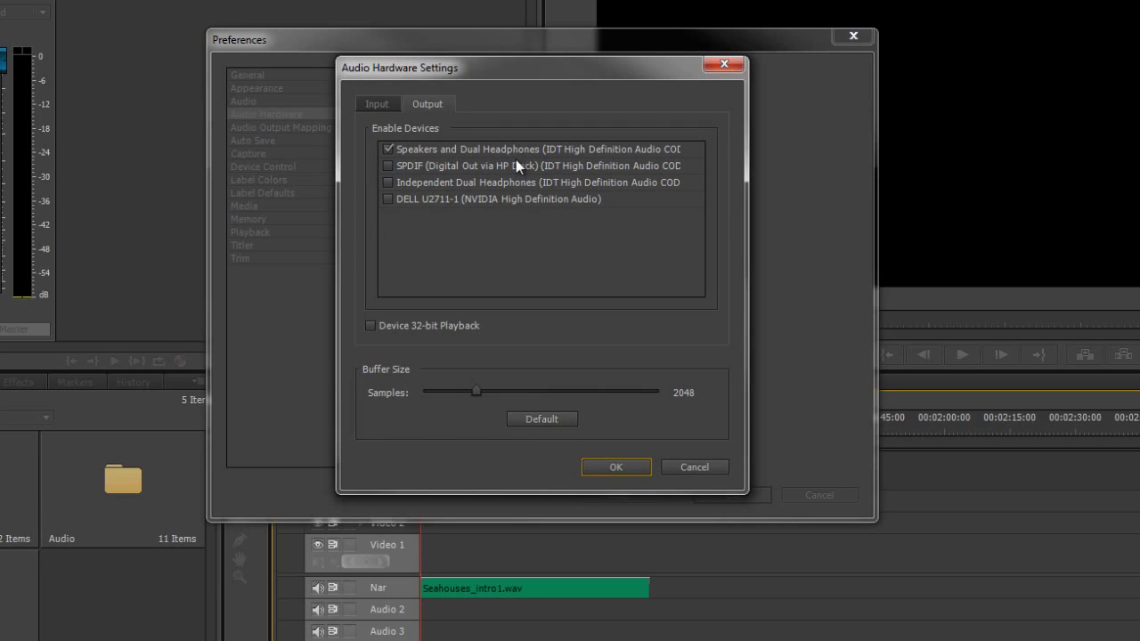
pyautogui.click(372, 104)
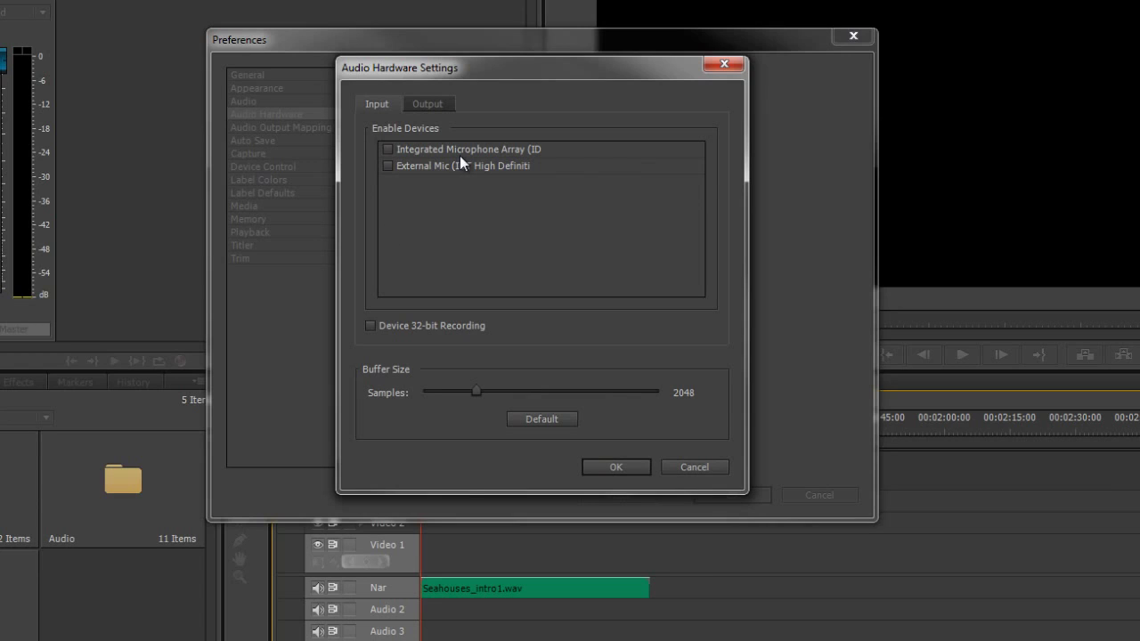
pyautogui.click(387, 167)
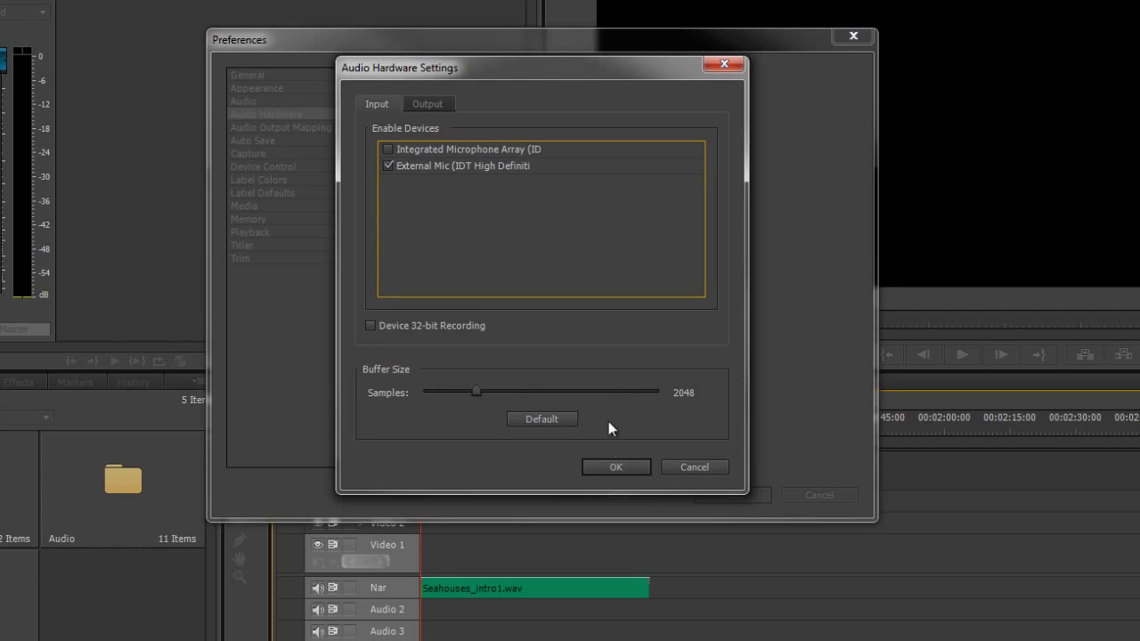
pyautogui.click(617, 467)
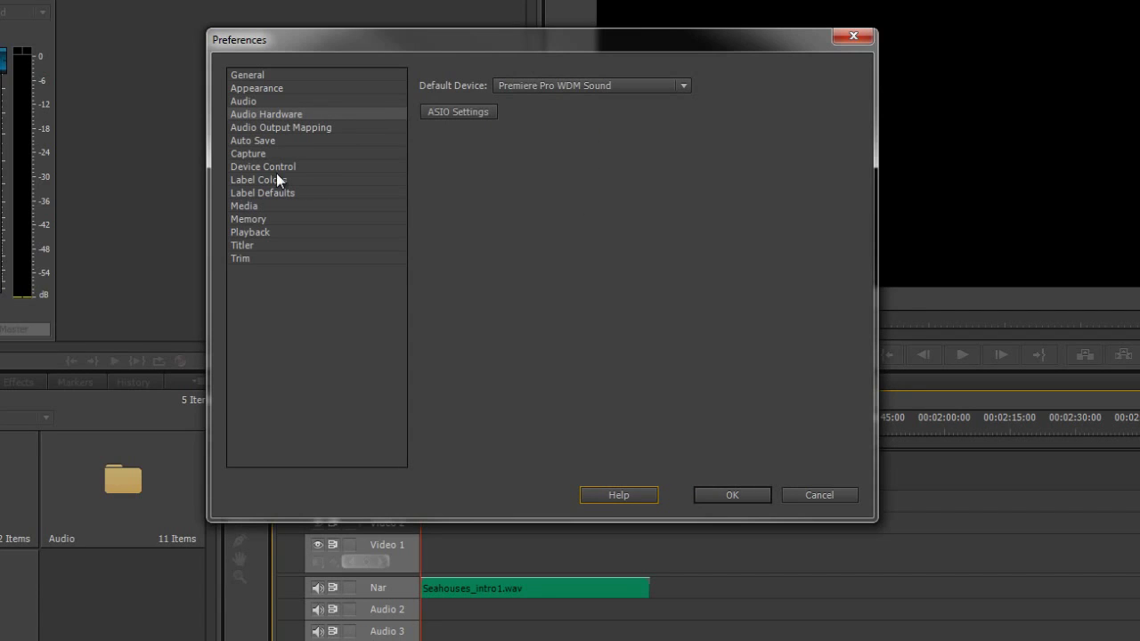
# Step: Check which device Audio Output Mapping maps outputs for, then close Preferences with OK
pyautogui.click(295, 125)
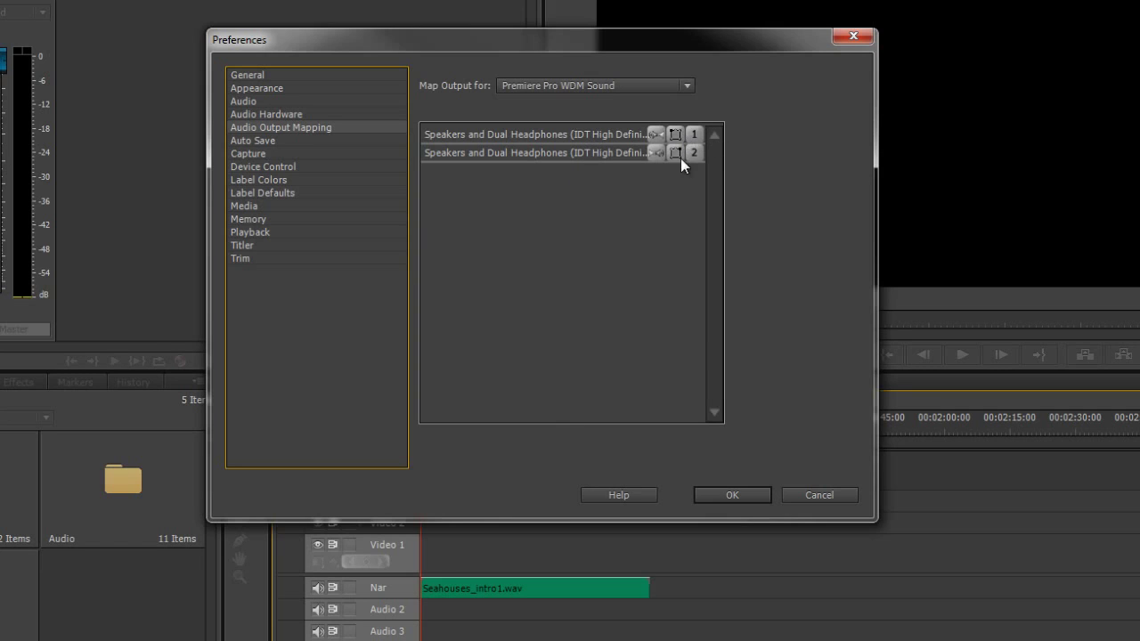
pyautogui.click(681, 87)
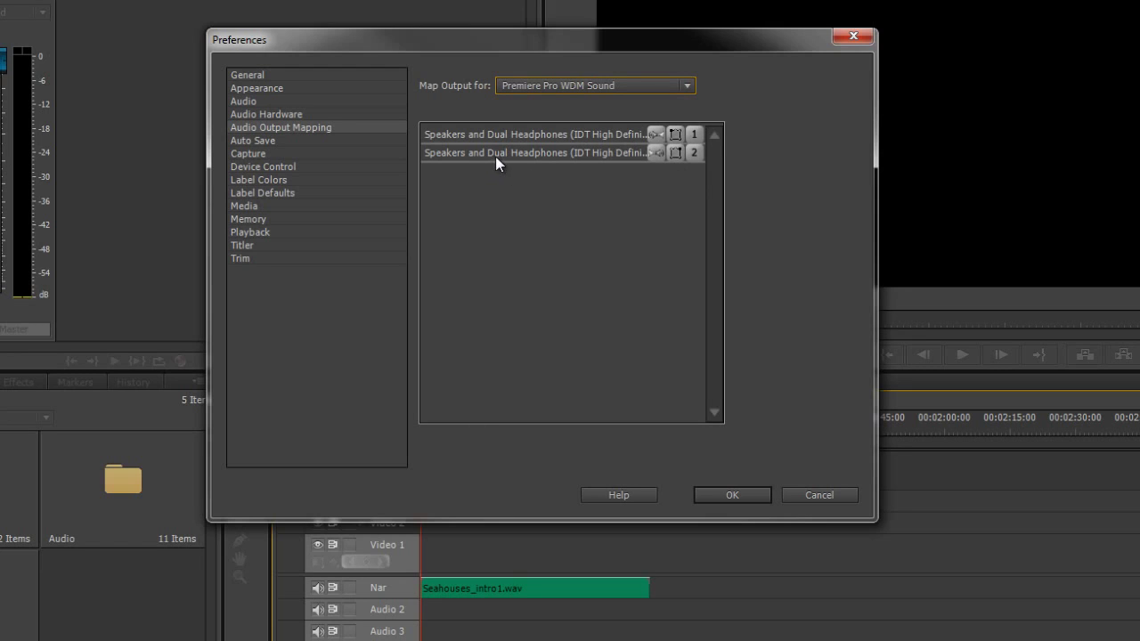
pyautogui.click(743, 493)
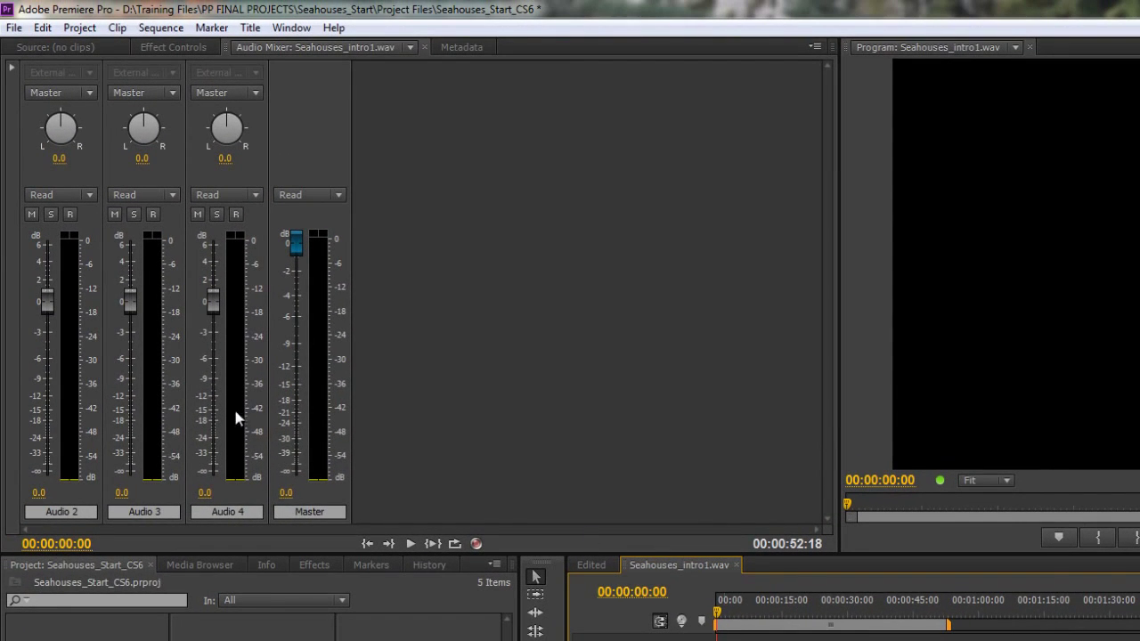
# Step: Arm Audio 2 to record from External Mic and enable the mixer's Record button
pyautogui.click(69, 216)
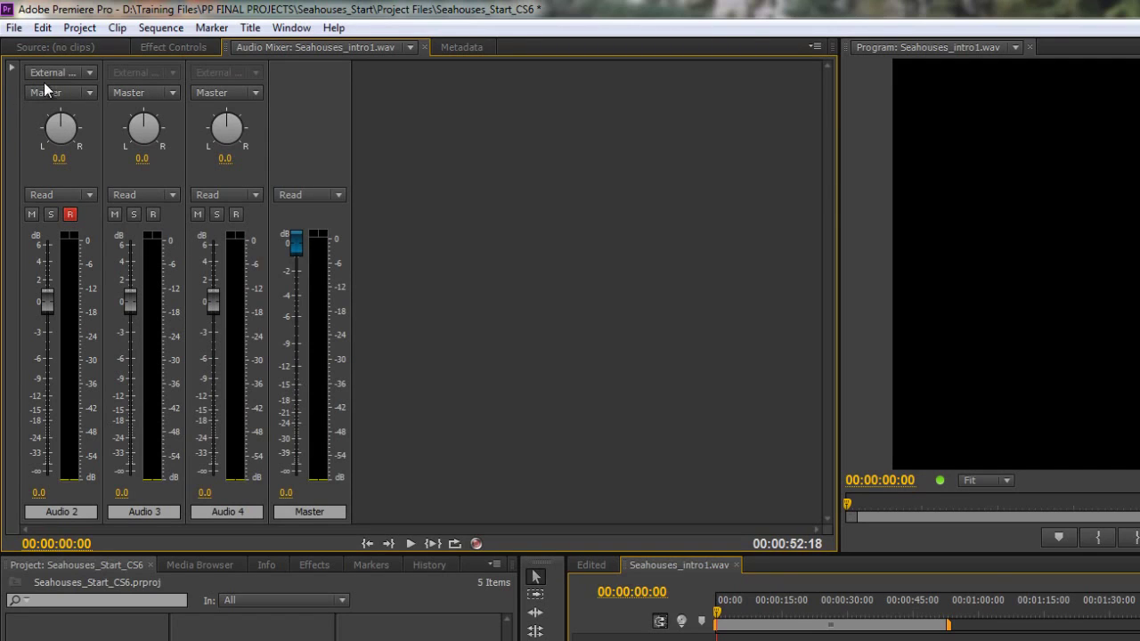
pyautogui.click(90, 73)
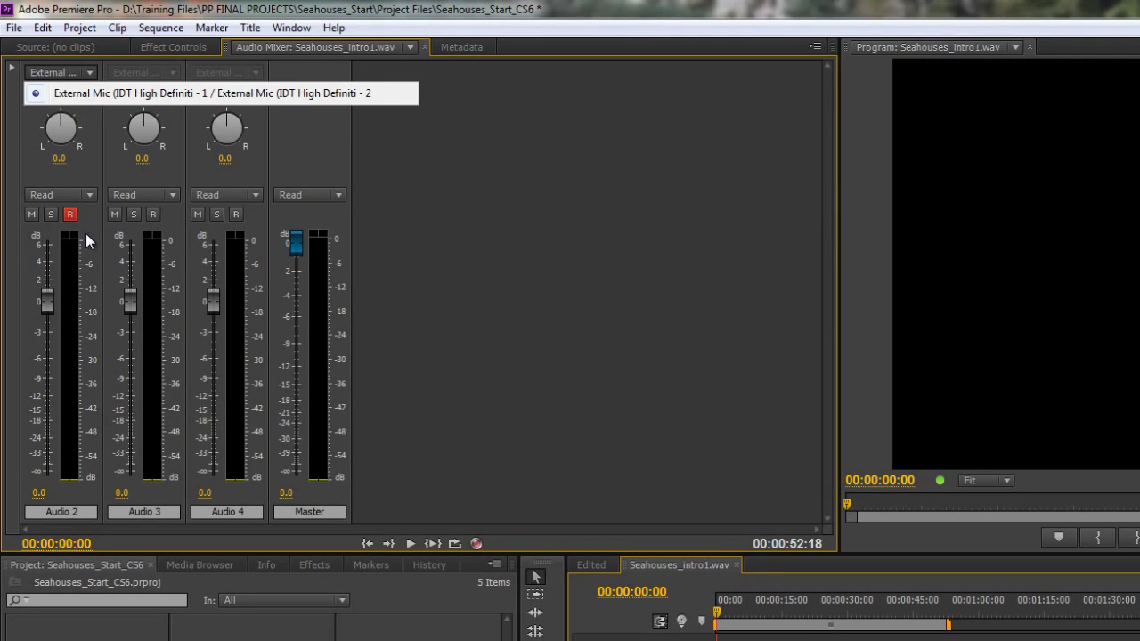
pyautogui.click(94, 80)
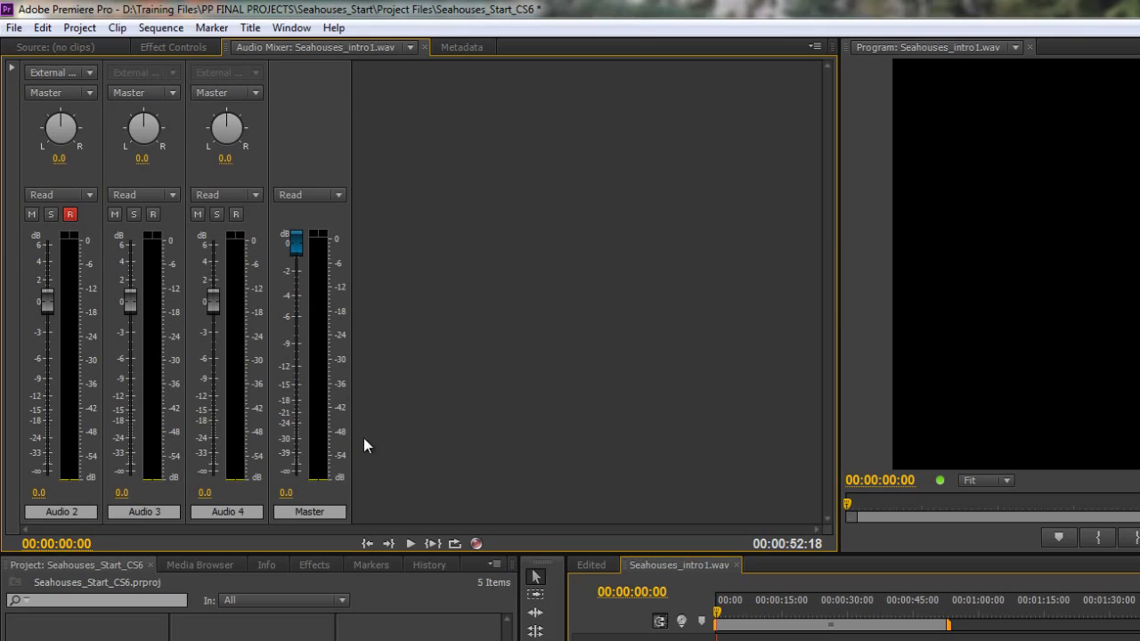
pyautogui.click(476, 543)
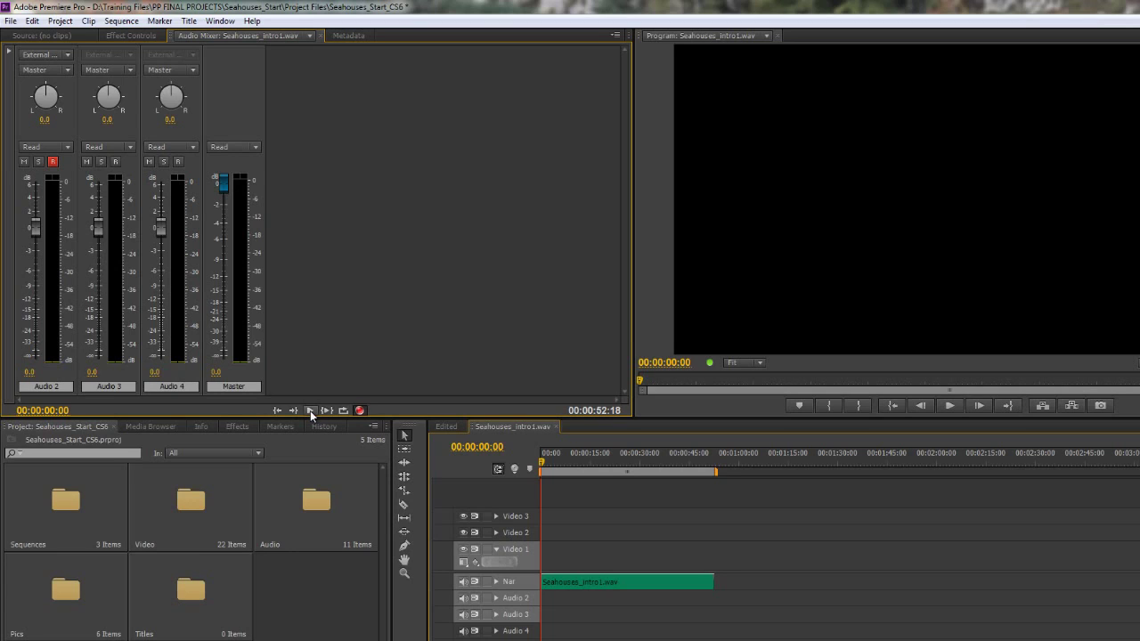
# Step: Record a short narration clip, Audio 2.wav, then expand the Audio 2 track
pyautogui.click(310, 410)
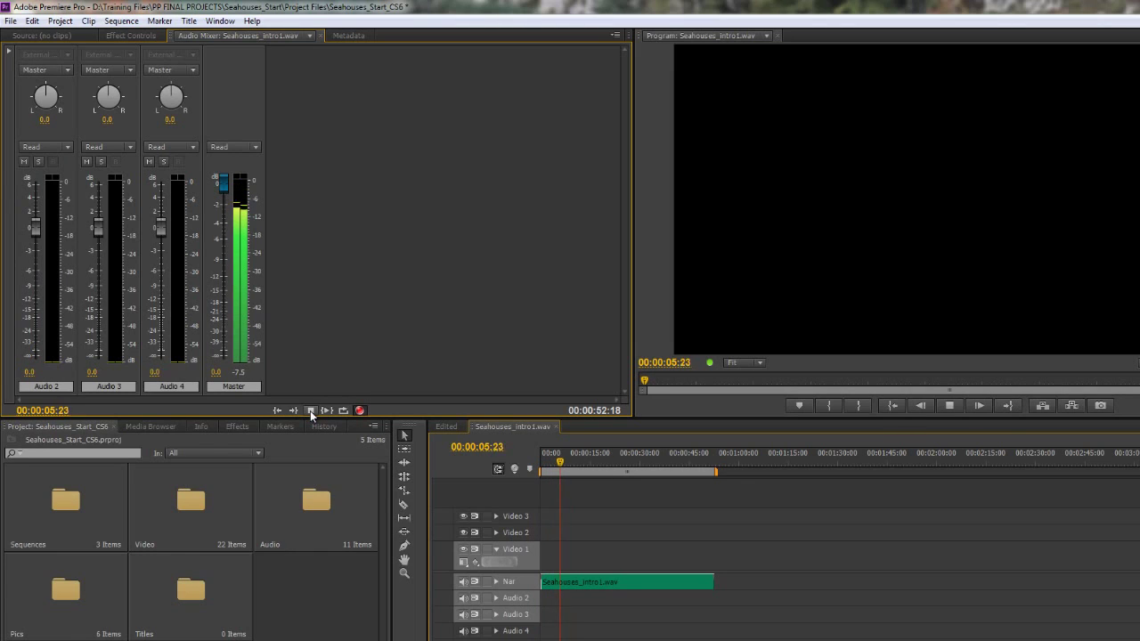
pyautogui.click(309, 410)
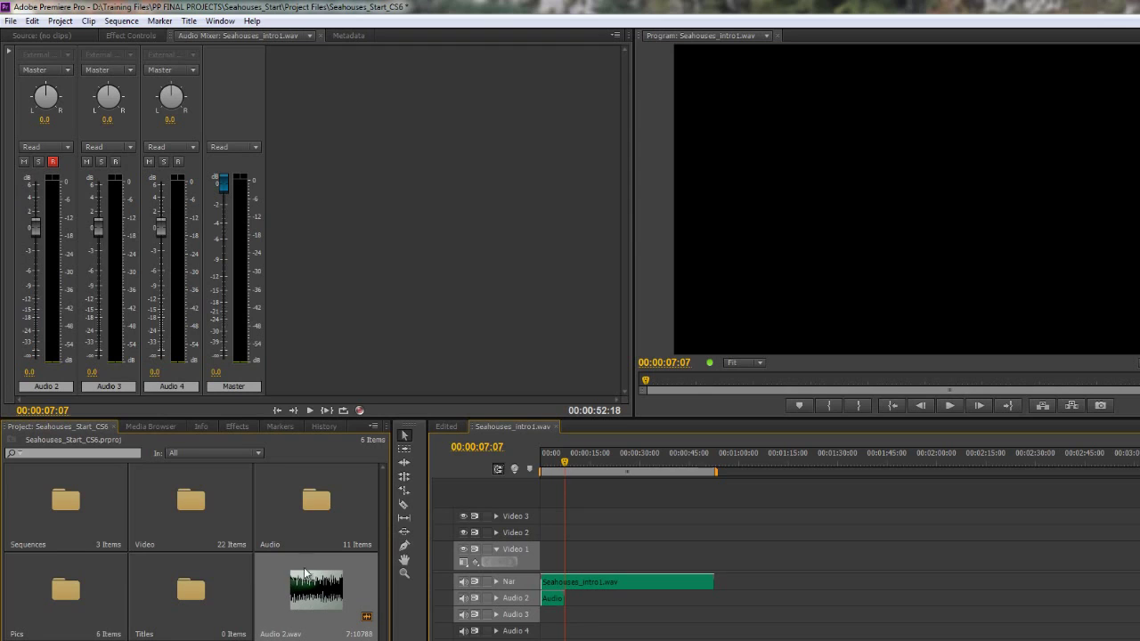
pyautogui.click(496, 598)
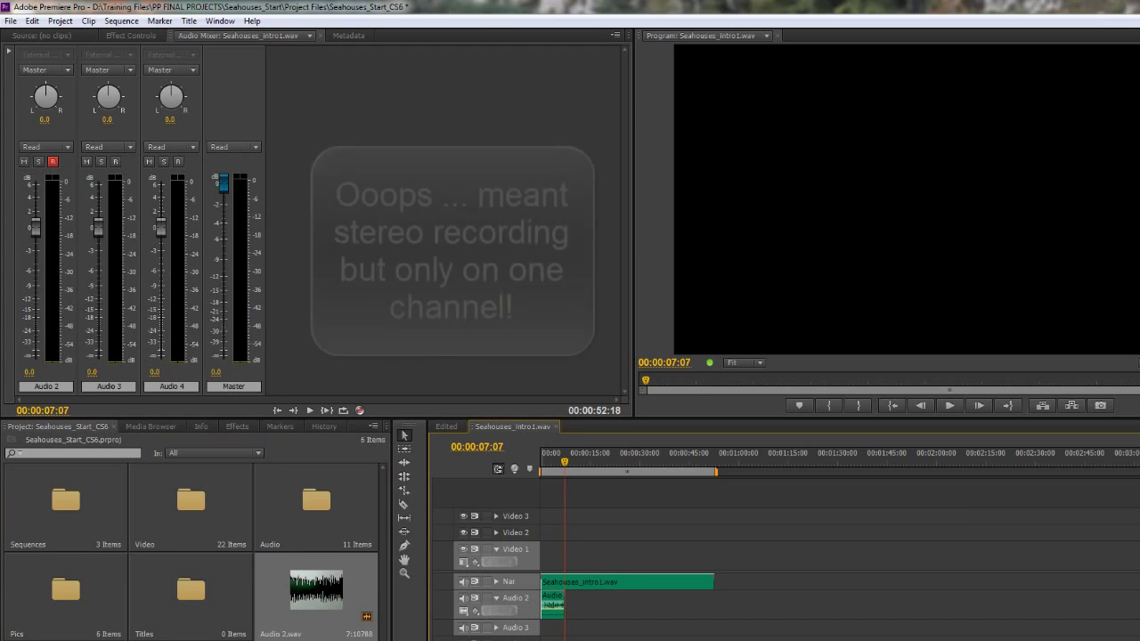
# Step: Zoom the timeline in twice and enlarge Audio 2 to view its L and R waveforms
pyautogui.press('=')
pyautogui.press('=')
pyautogui.press('=')
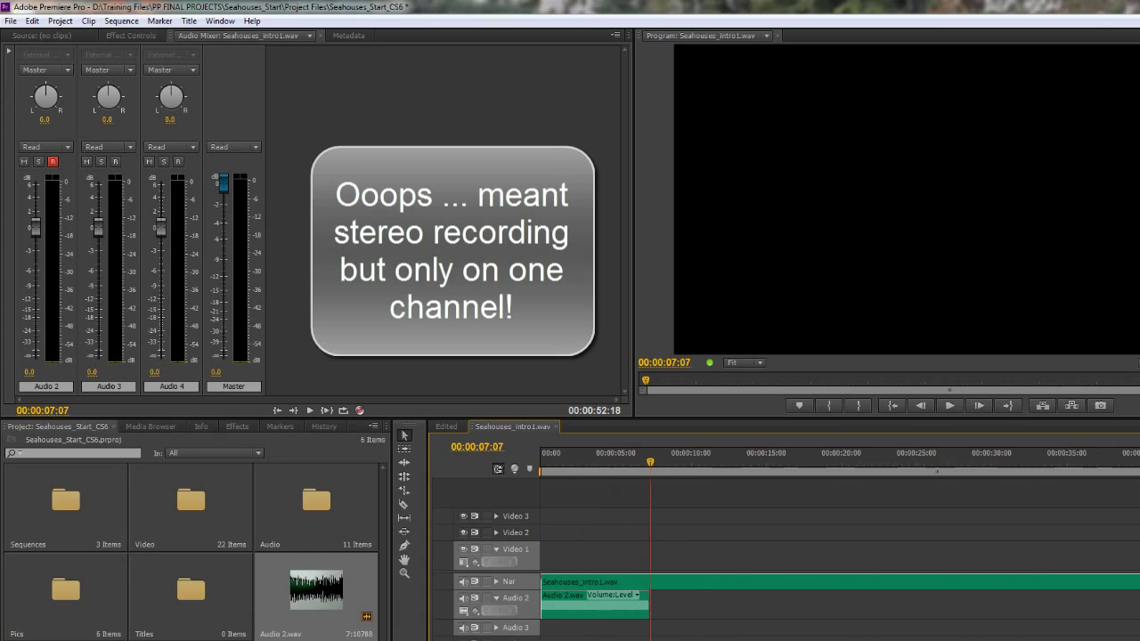
pyautogui.press('=')
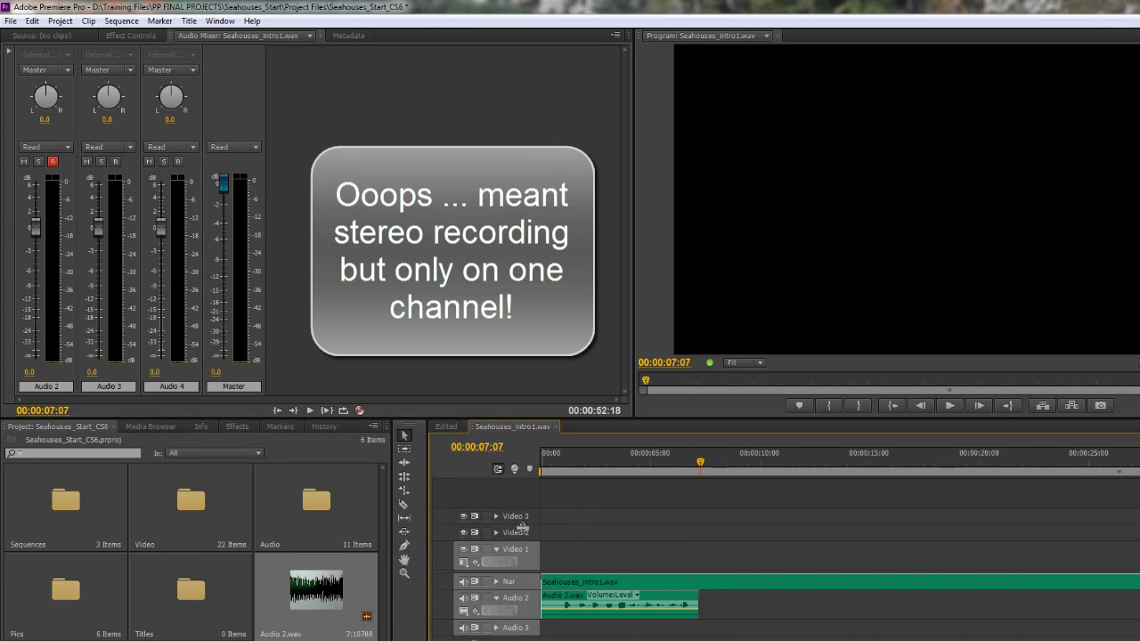
pyautogui.scroll(-3, 522, 529)
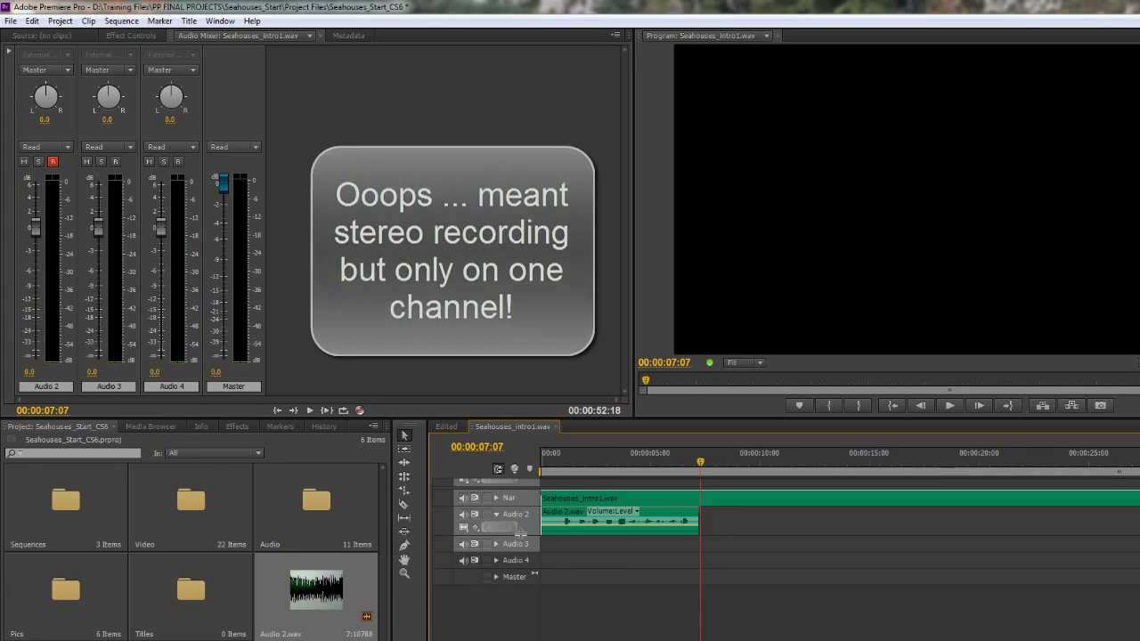
pyautogui.moveTo(520, 534); pyautogui.dragTo(520, 585)
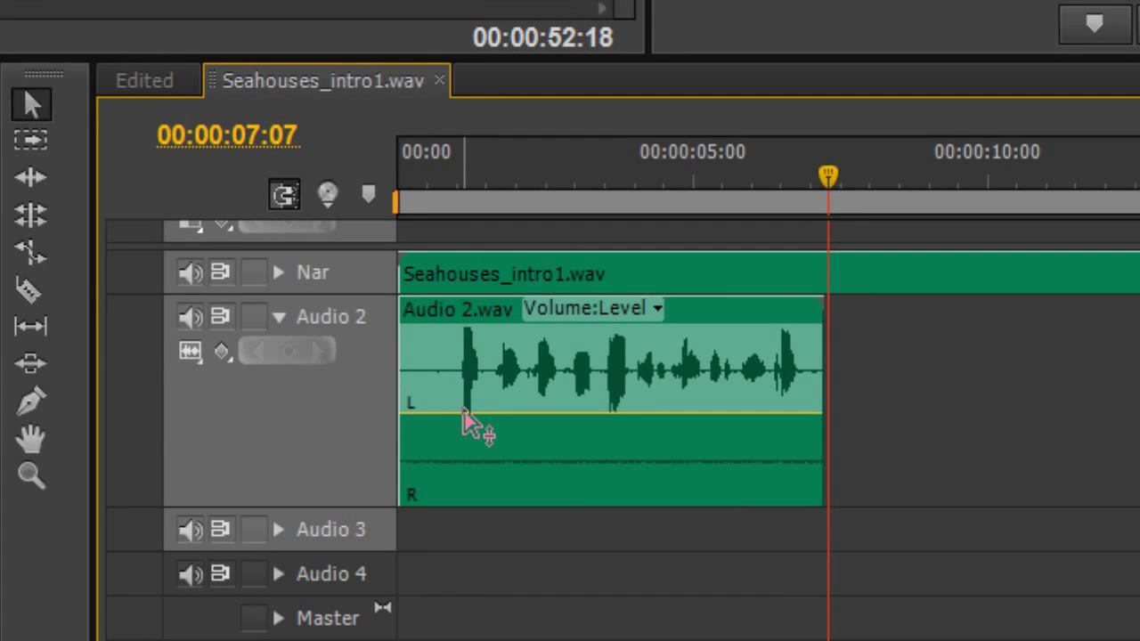
pyautogui.moveTo(472, 428)
pyautogui.moveTo(621, 428)
pyautogui.moveTo(465, 388)
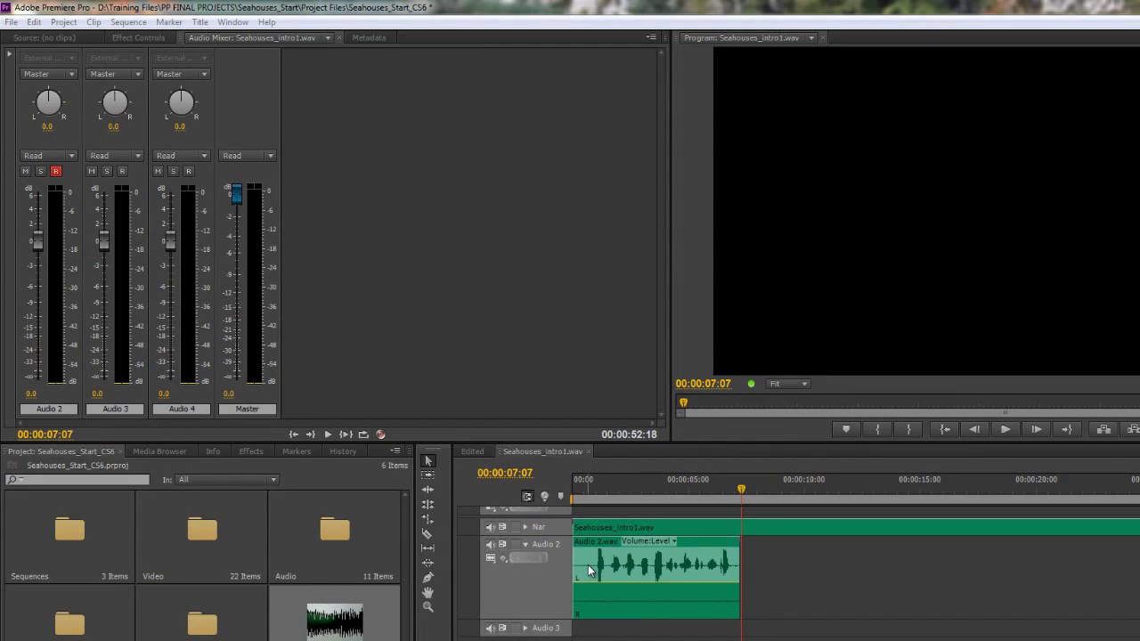
# Step: Turn off the R record-enable button on Audio 2 in the Audio Mixer
pyautogui.click(59, 171)
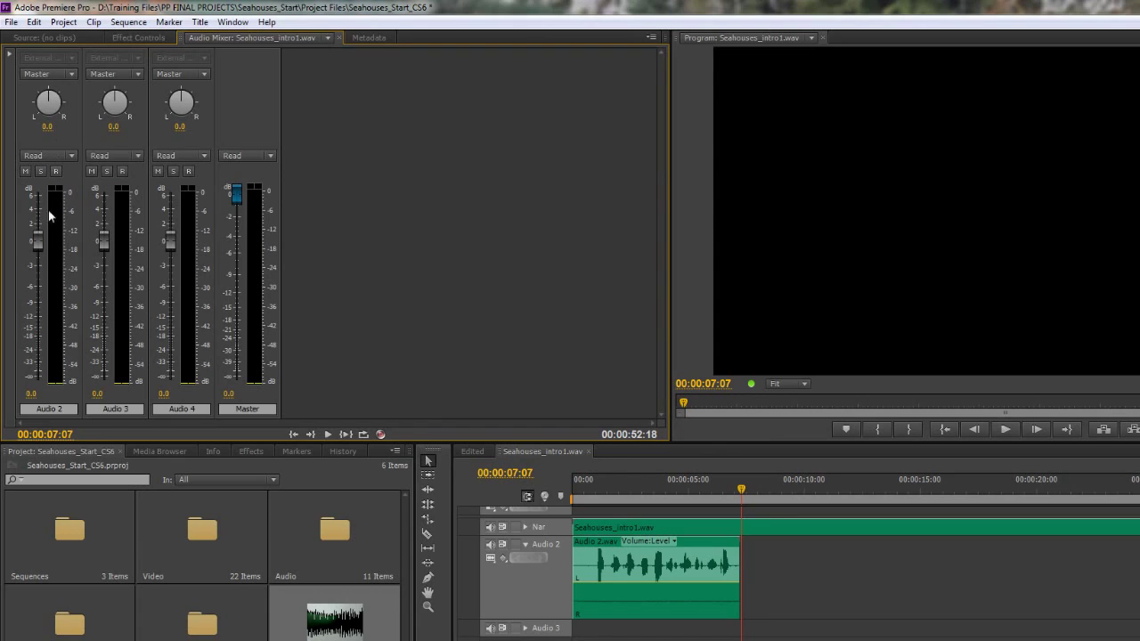